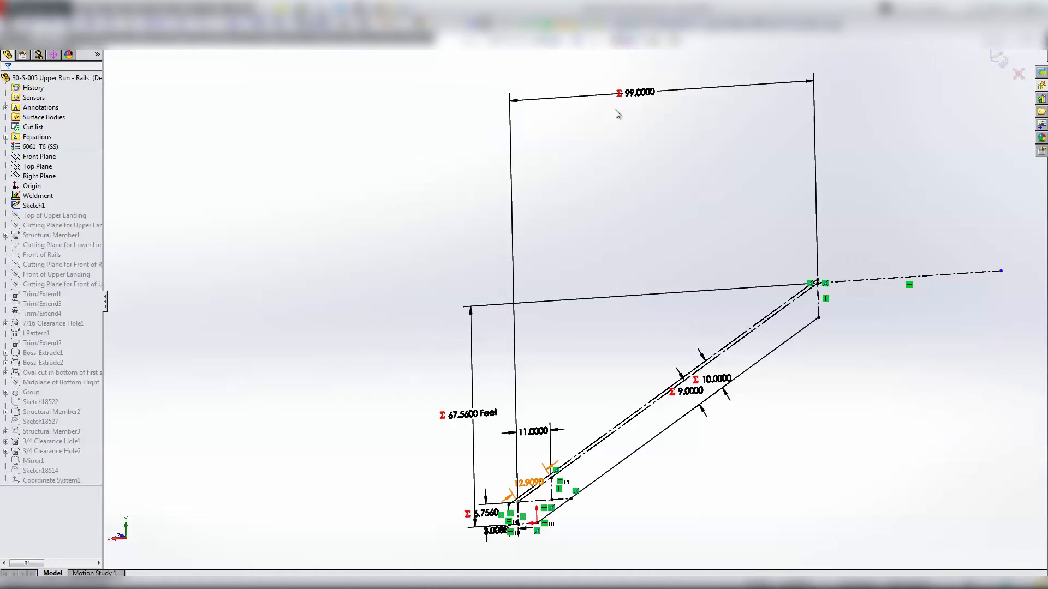
- Leave the 99.0000 tread-run dimension at its current value
left_click(644, 96)
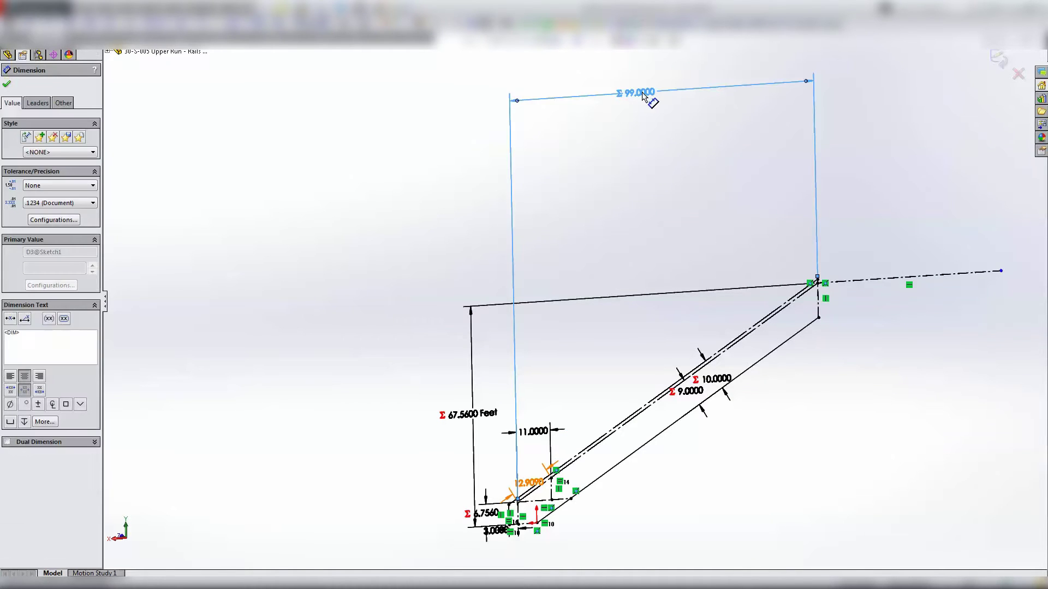
double_click(643, 93)
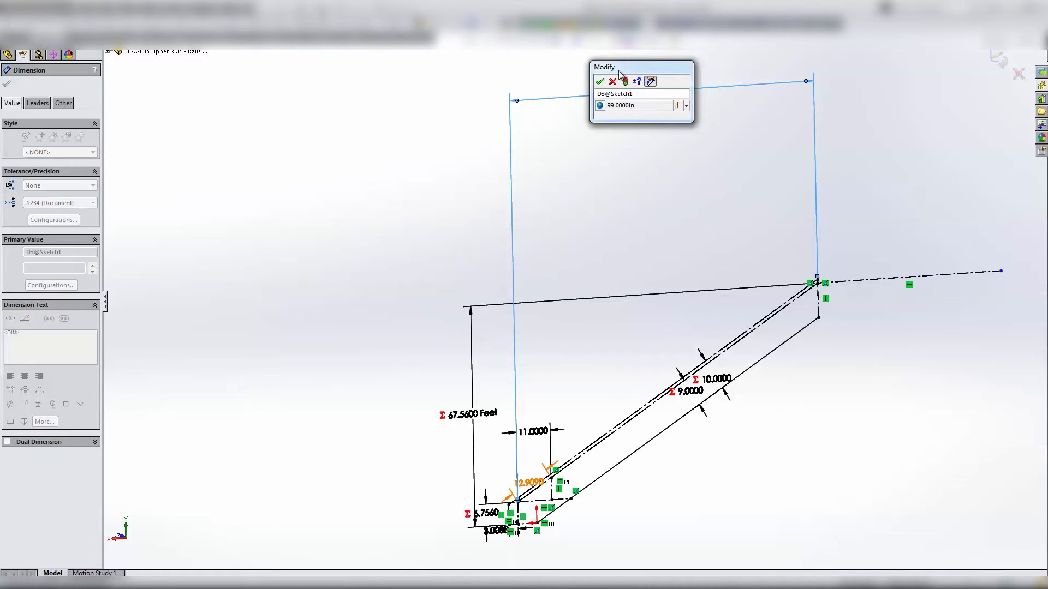
left_click(600, 82)
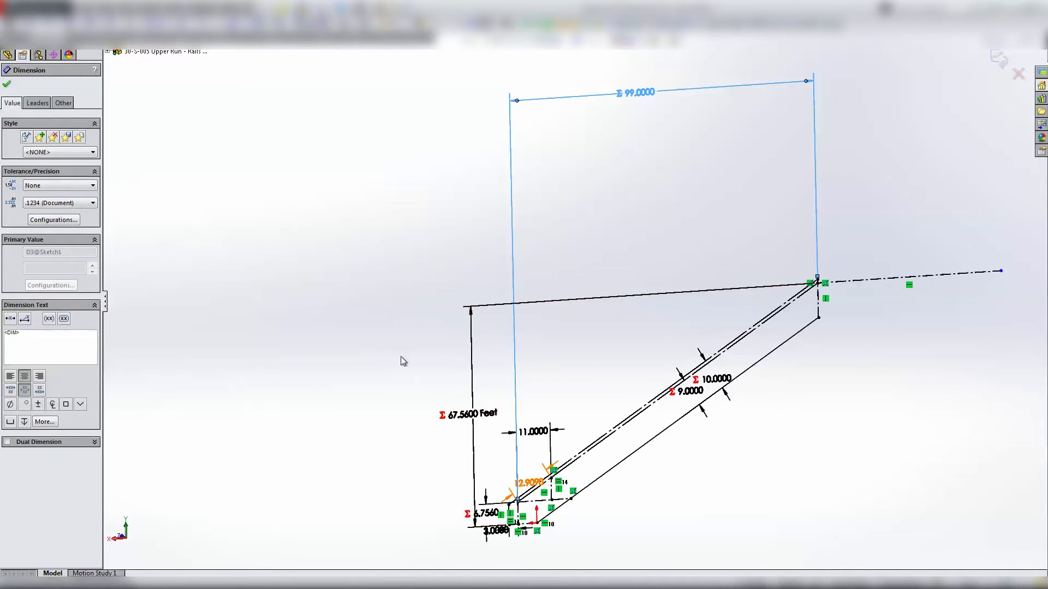
left_click(7, 85)
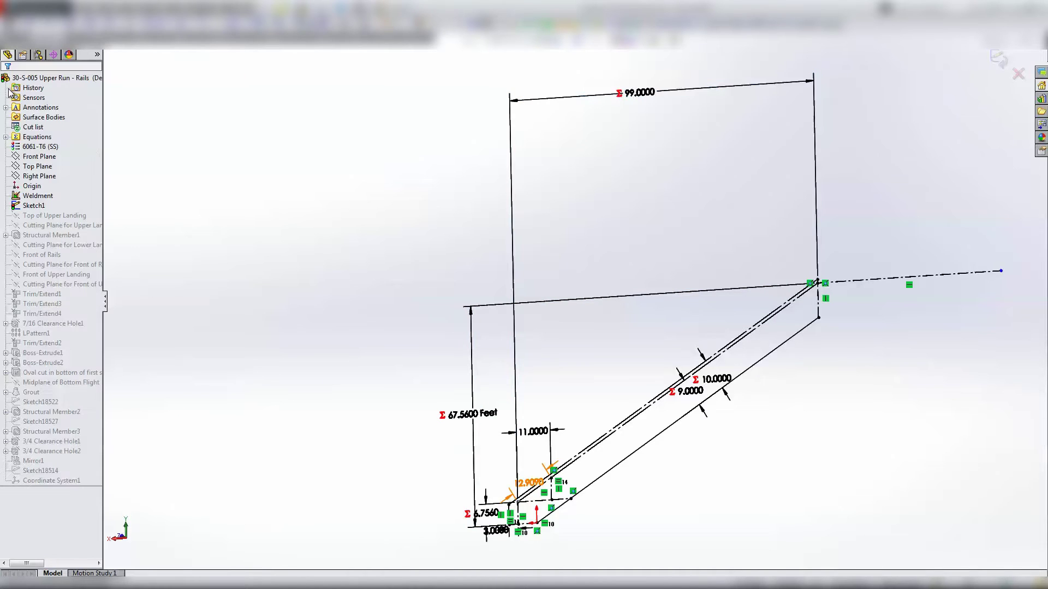
- Expand the Equations folder and bring up its options to manage the global variables
left_click(6, 137)
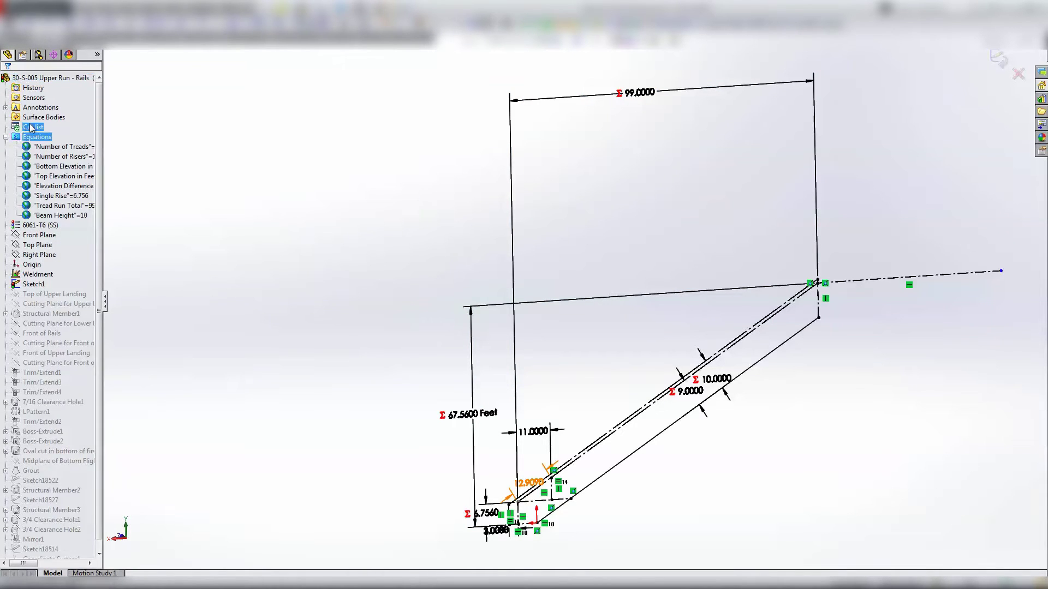
left_click(33, 137)
right_click(33, 141)
left_click(69, 143)
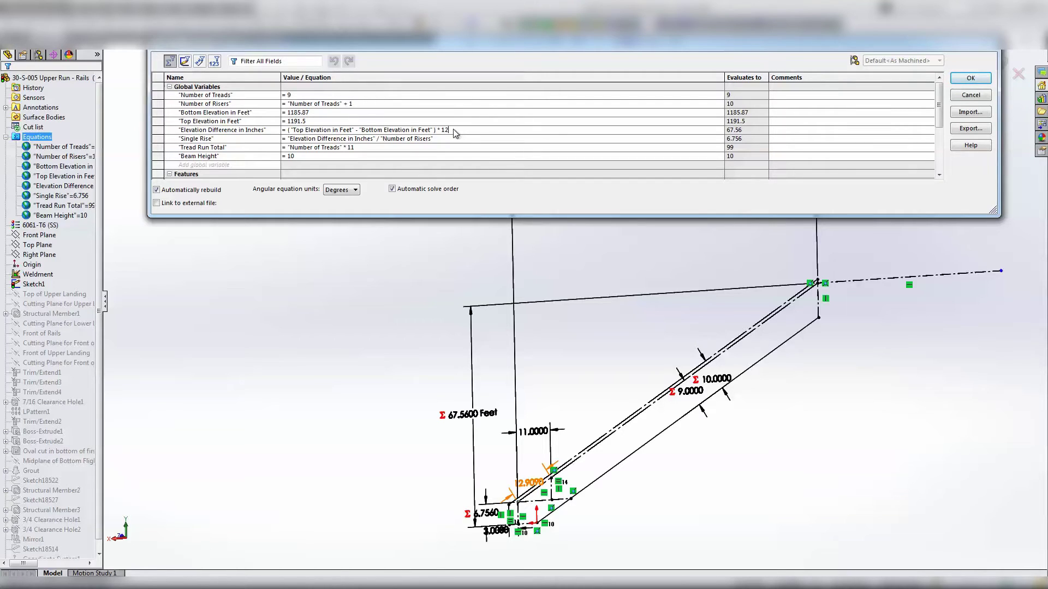
left_click(454, 131)
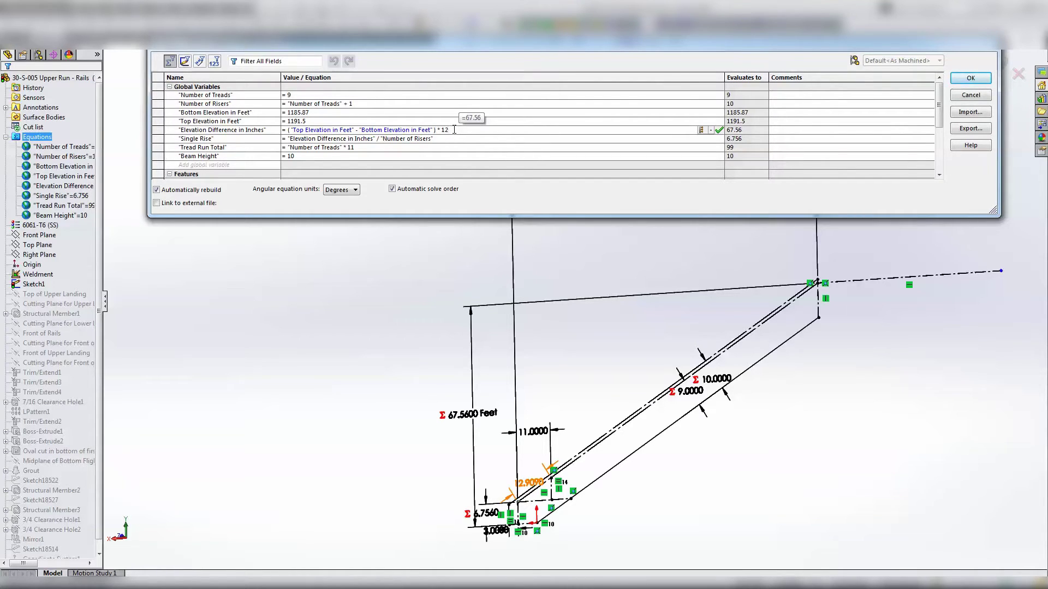
left_click(225, 138)
- Move the Equations dialog aside to check the 99.0000 dimension, then accept the equations
mouse_move(508, 52)
left_mouse_down()
mouse_move(496, 182)
mouse_move(523, 169)
mouse_move(483, 94)
mouse_move(489, 120)
mouse_move(483, 60)
mouse_move(493, 349)
mouse_move(502, 61)
mouse_move(500, 134)
mouse_move(493, 111)
left_mouse_up()
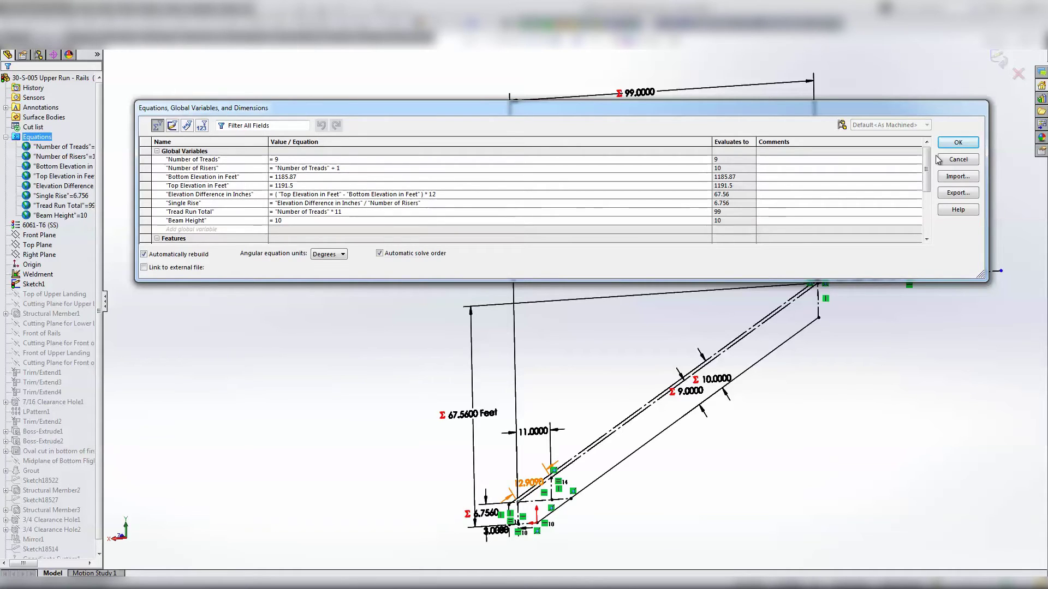
left_click(955, 145)
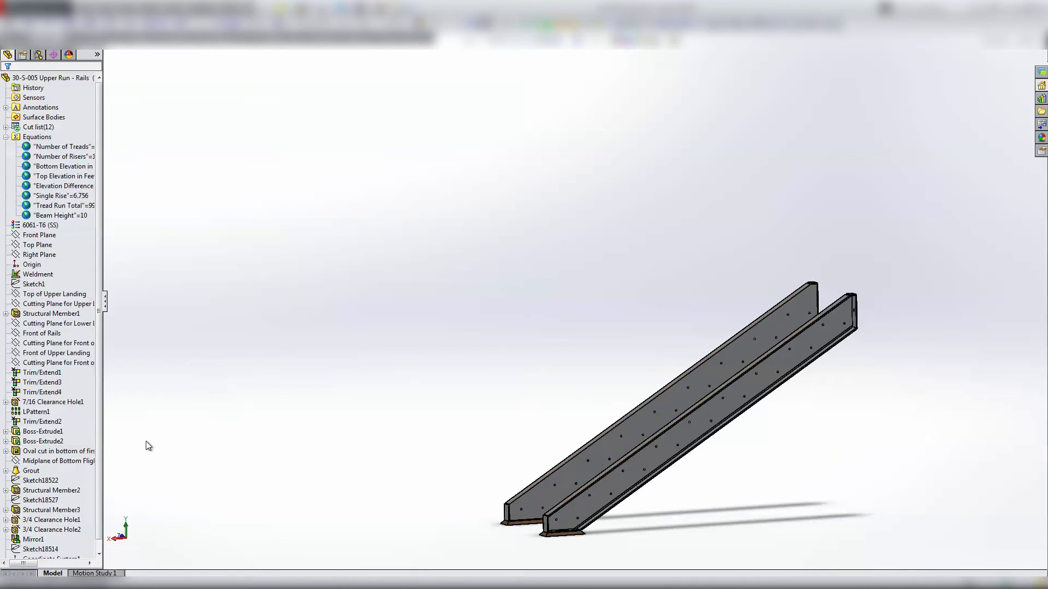
- Highlight the Top of Upper Landing plane and control sketch Sketch1 on the rail model
left_click(46, 295)
left_click(36, 285)
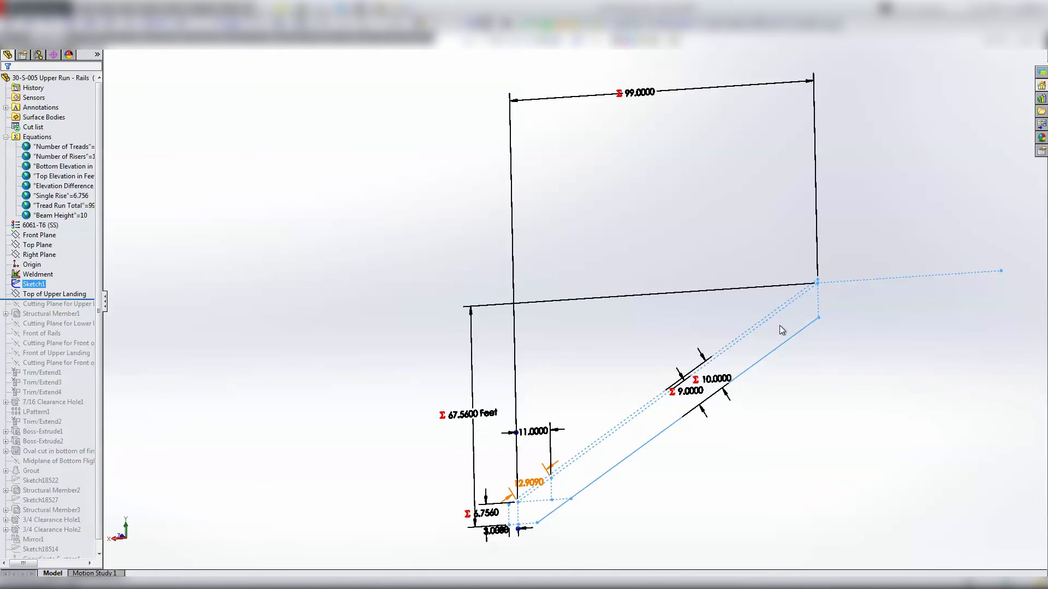
scroll(781, 330, "down", 2)
scroll(489, 523, "up", 3)
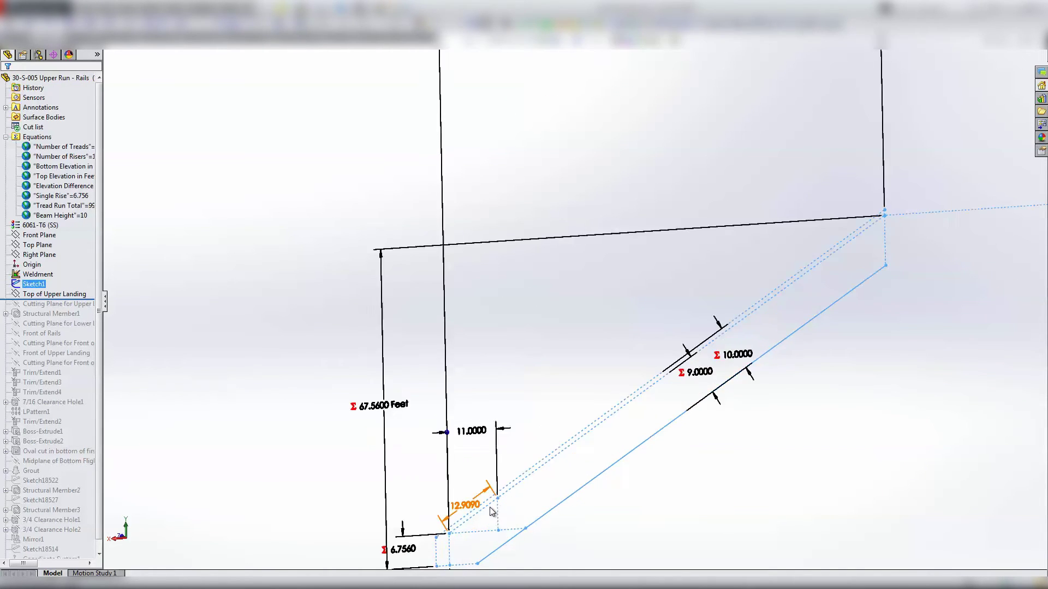
scroll(498, 479, "down", 5)
scroll(535, 429, "up", 1)
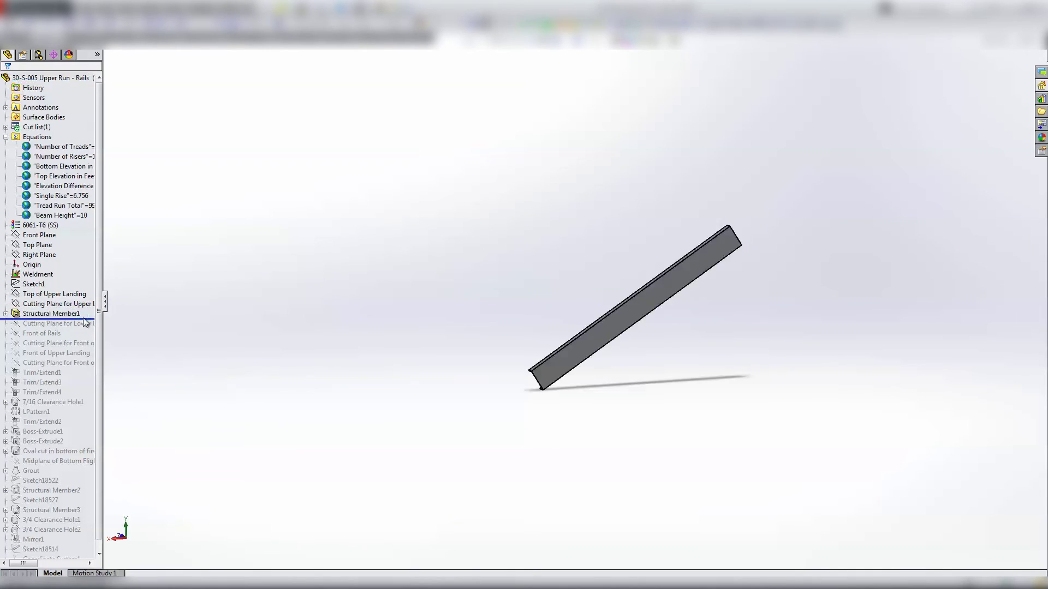
- Fit the channel beam to view and highlight Structural Member1, the landing planes and Sketch1
key("f")
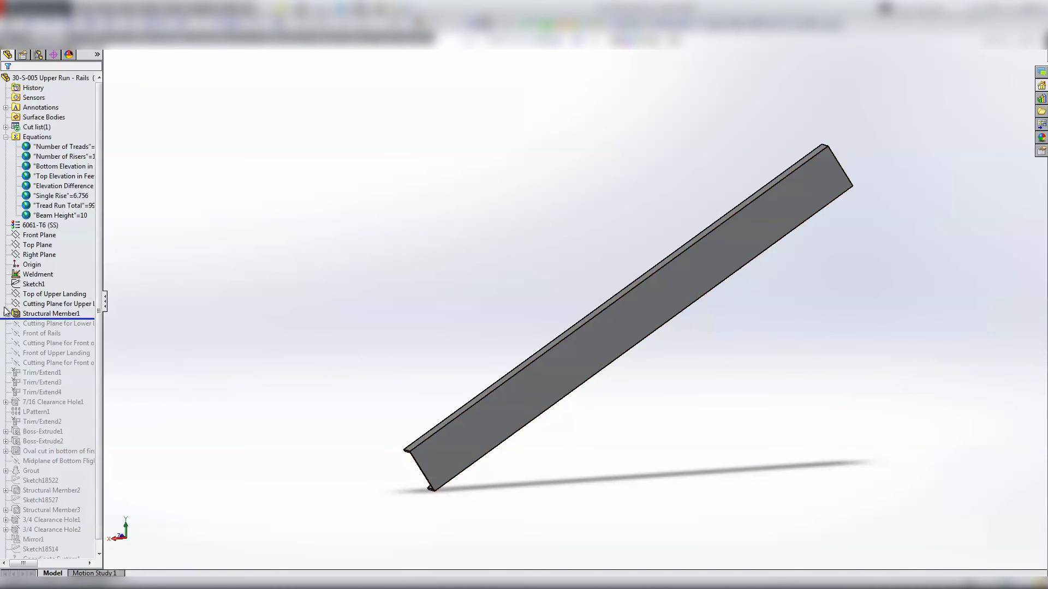
left_click(24, 313)
left_click(33, 303)
left_click(32, 294, "ctrl")
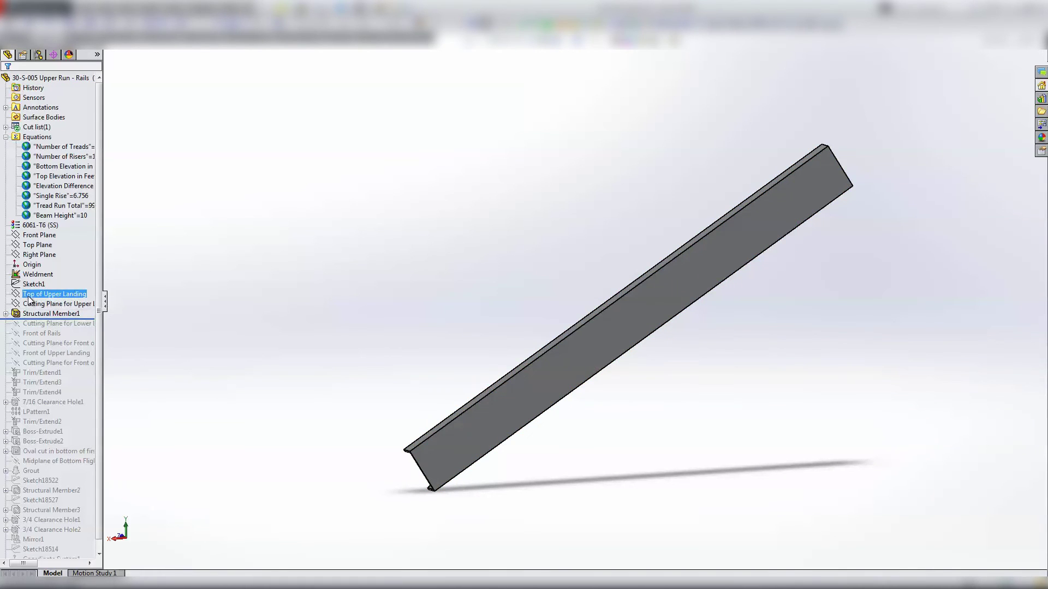
left_click(30, 284)
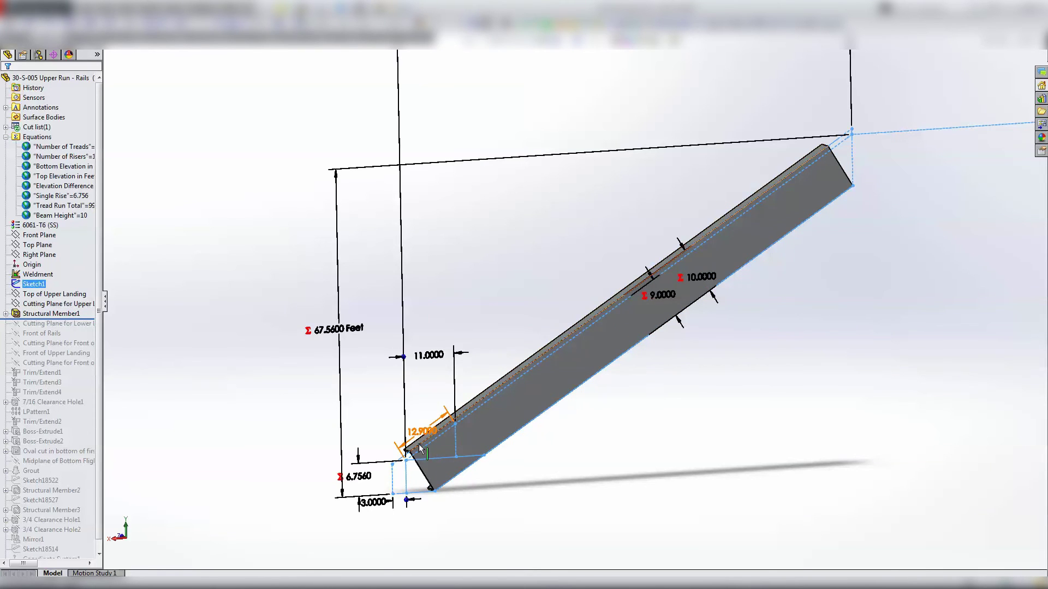
scroll(423, 449, "up", 5)
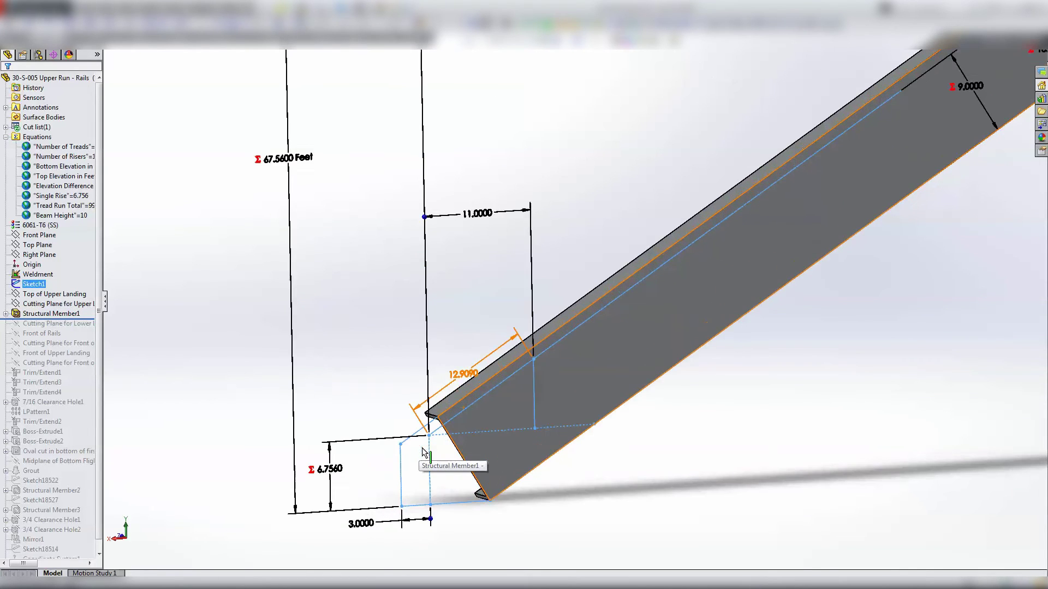
- Expand Structural Member1 to inspect its Sketch18533 profile alongside control sketch Sketch1
left_click(6, 314)
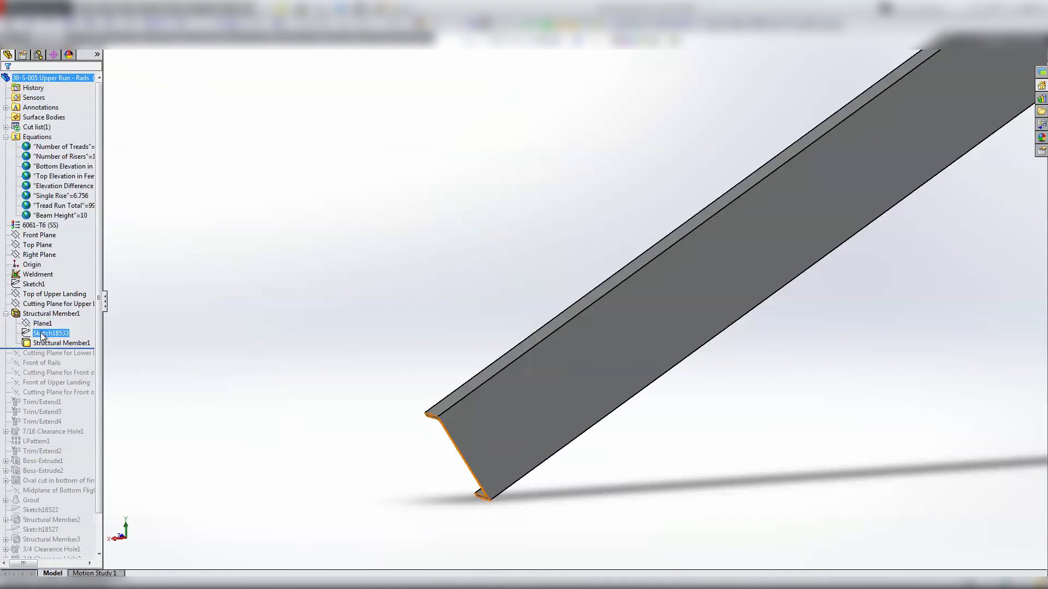
left_click(45, 334)
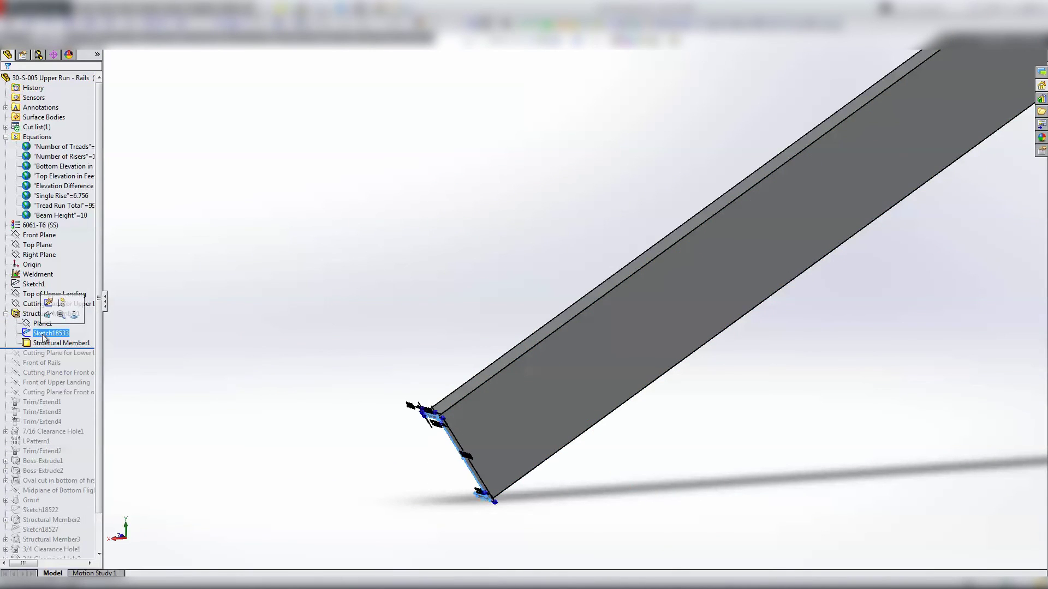
left_click(23, 316)
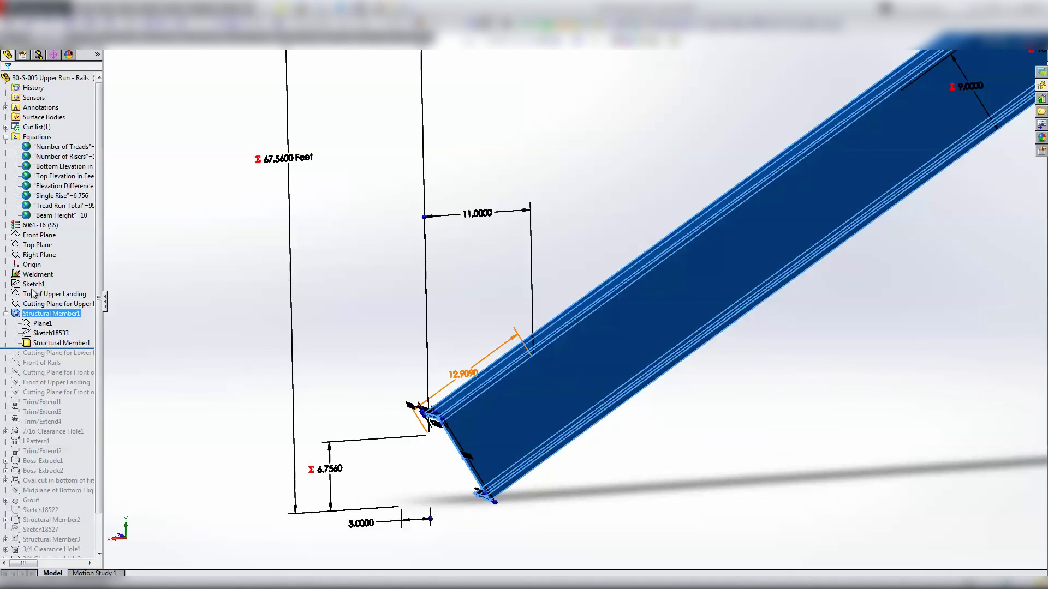
left_click(31, 288)
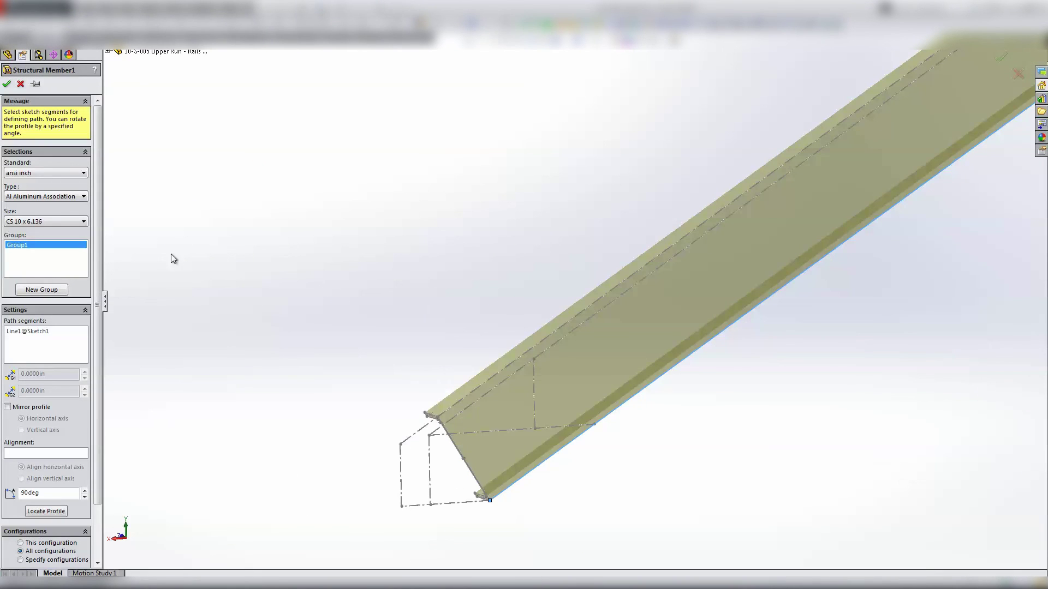
- Accept Structural Member1 unchanged, show Sketch1's dimensions, and roll forward past Cutting Plane for Lower Landing
scroll(195, 355, "up", 3)
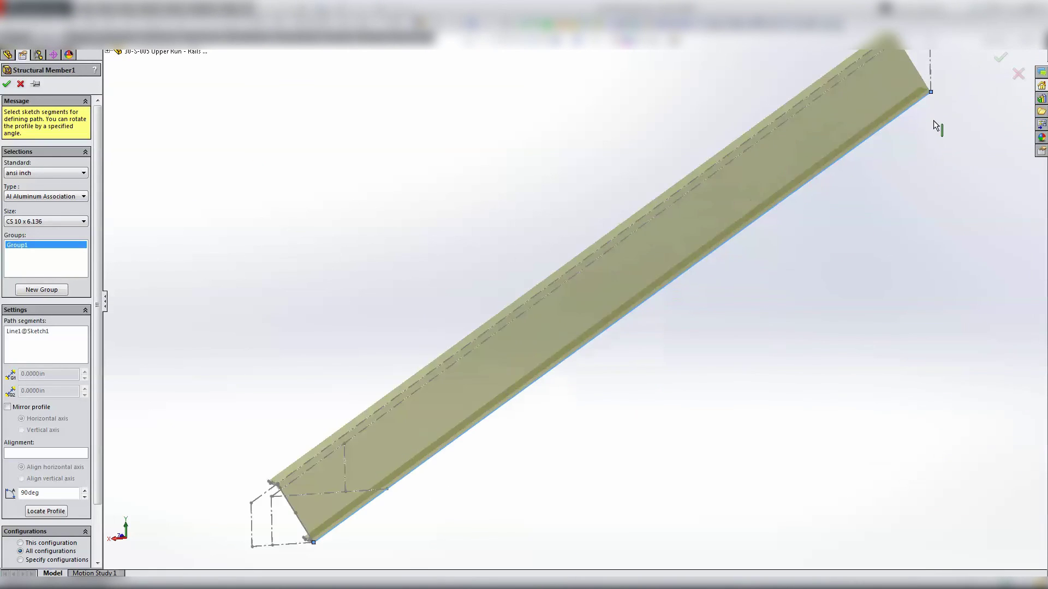
left_click(7, 84)
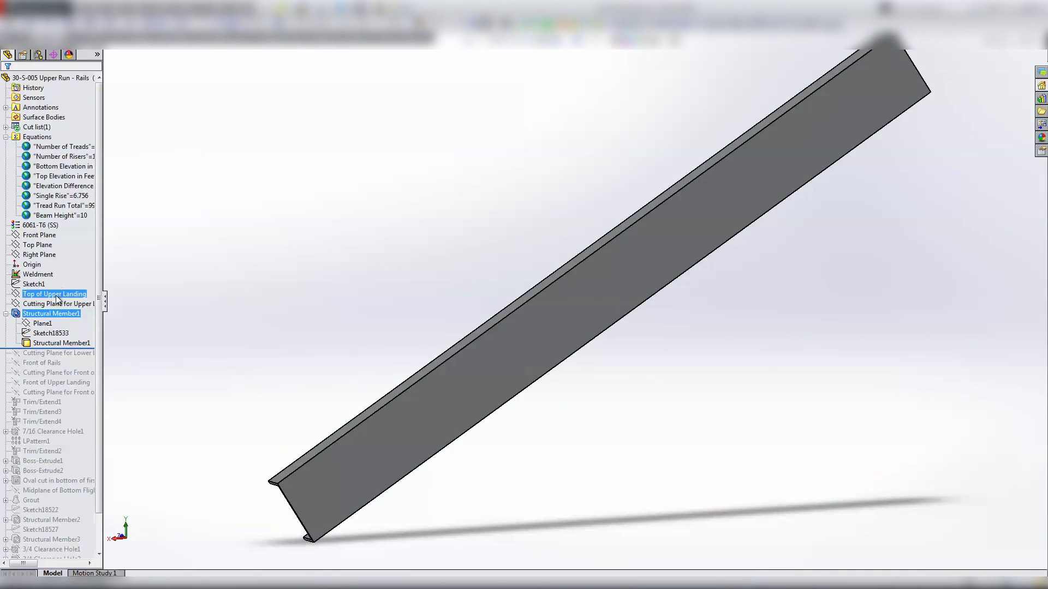
double_click(34, 284)
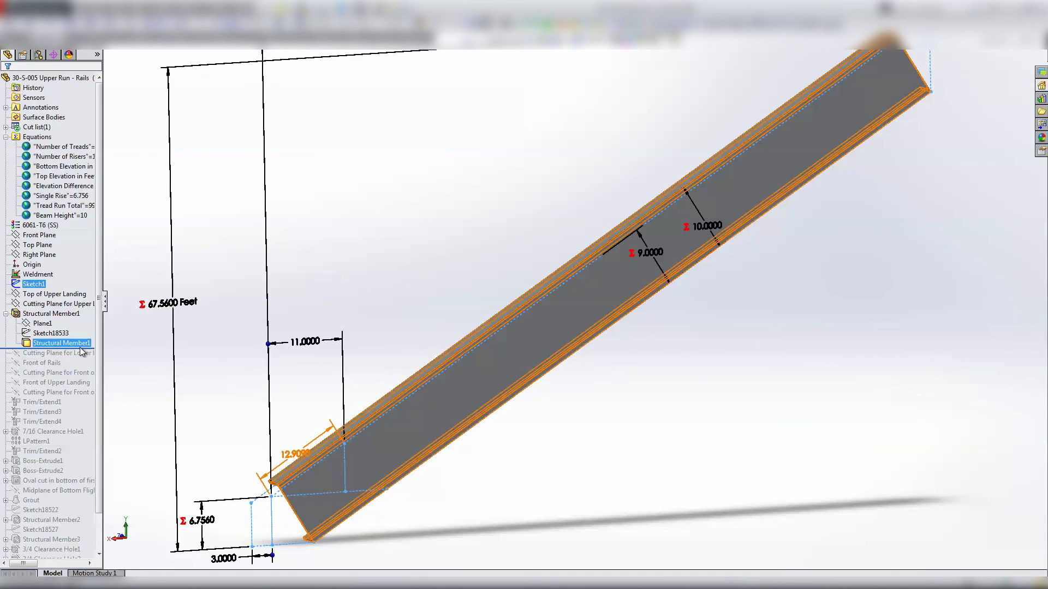
left_click_drag(84, 349, 80, 359)
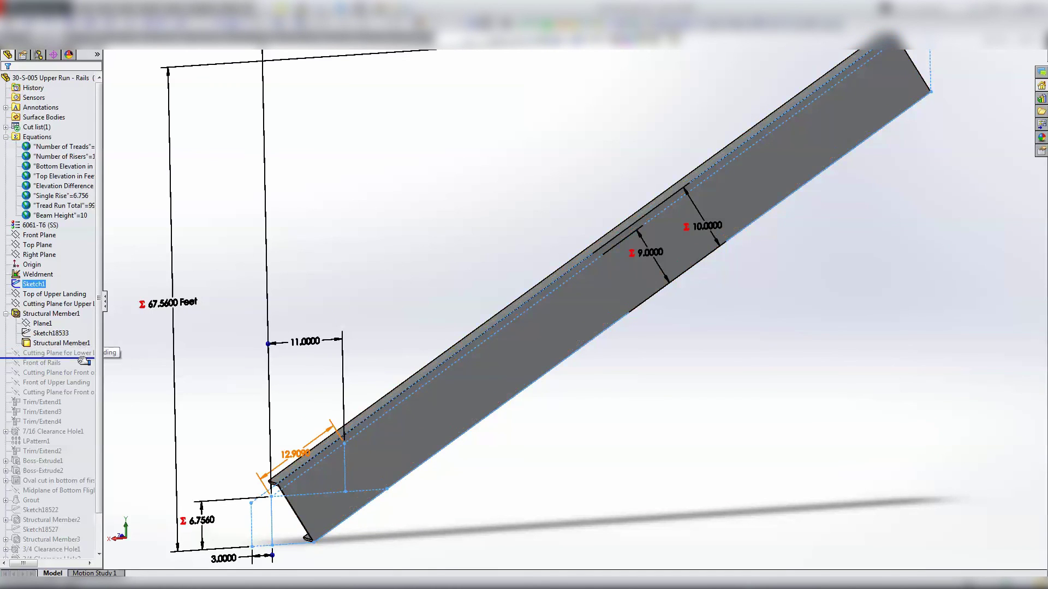